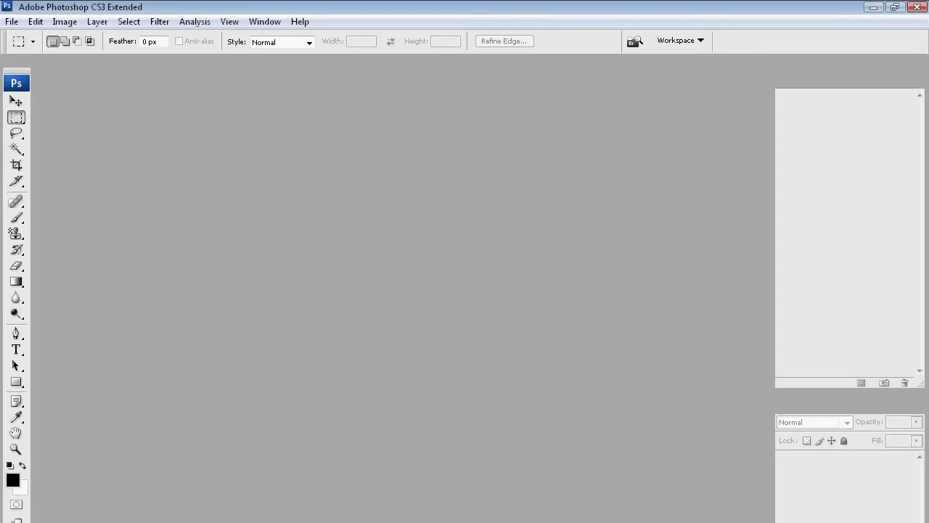
Step: Open the portrait m(01-32)_gr.jpg from the Pictures > pix folder
key(alt+f)
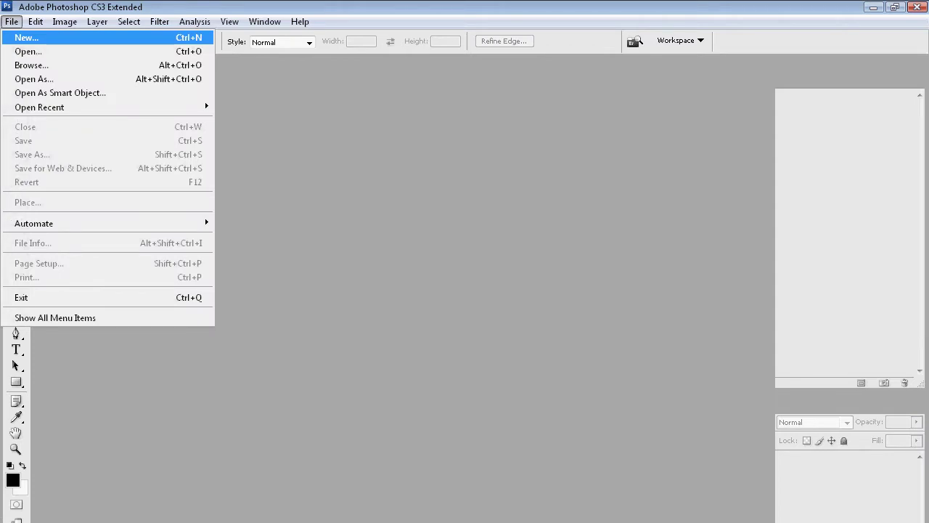
key(Down)
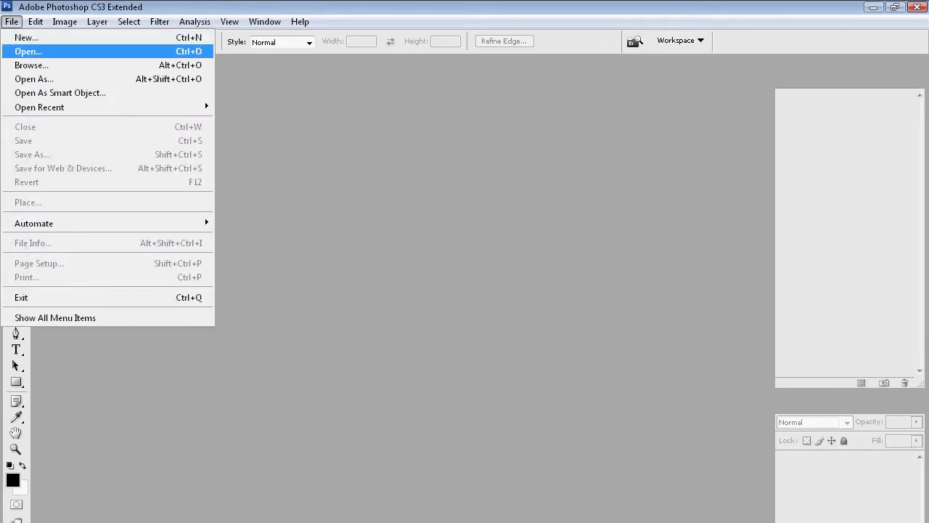
key(Return)
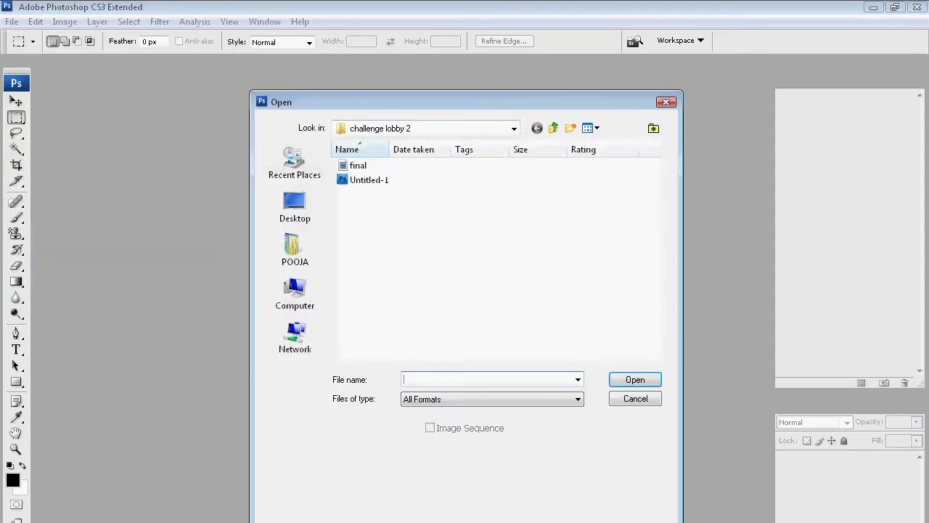
click(553, 128)
click(553, 127)
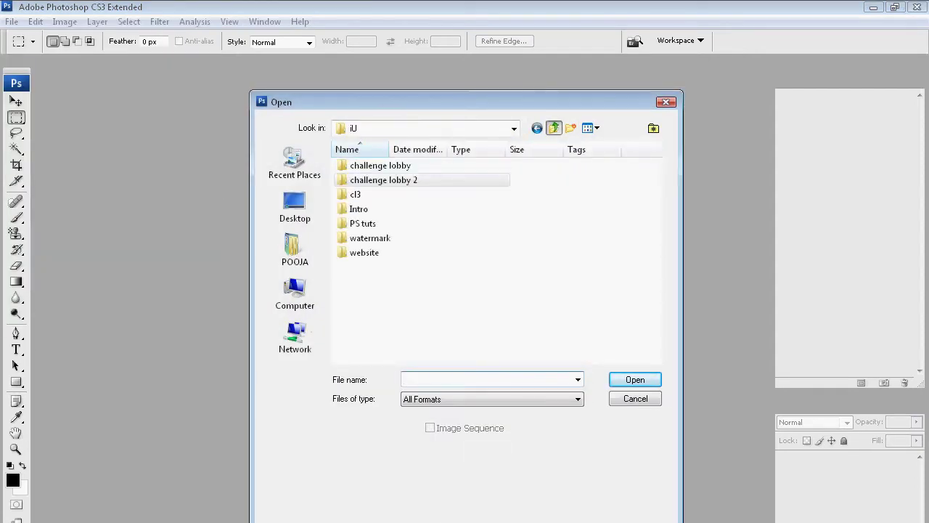
click(295, 251)
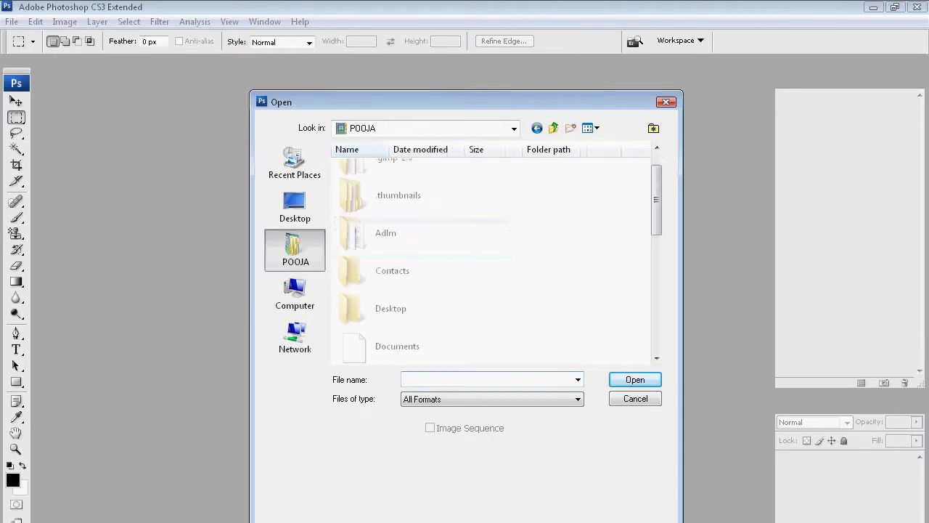
double_click(390, 240)
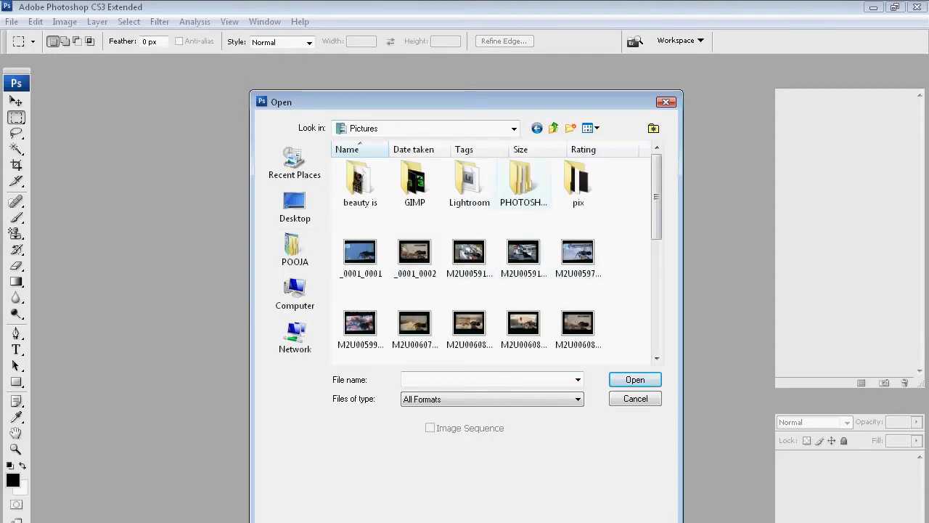
double_click(578, 181)
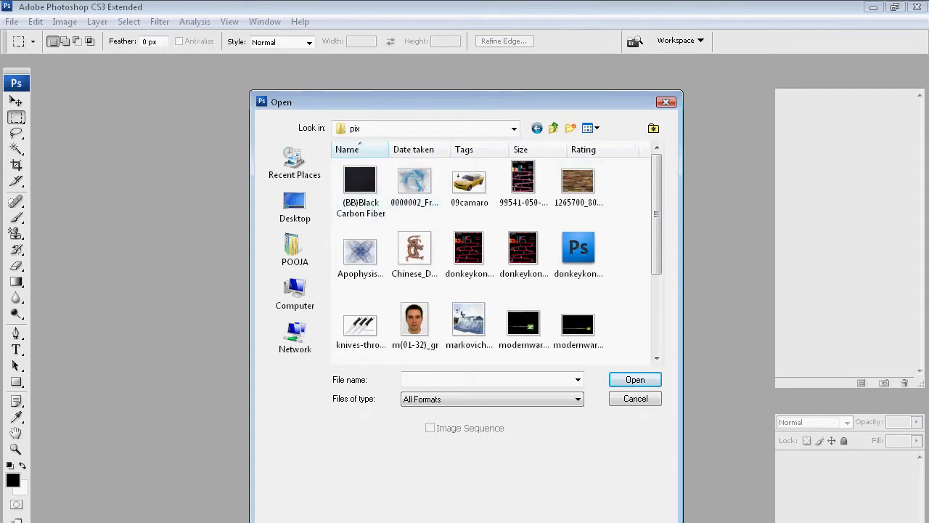
click(414, 323)
click(635, 380)
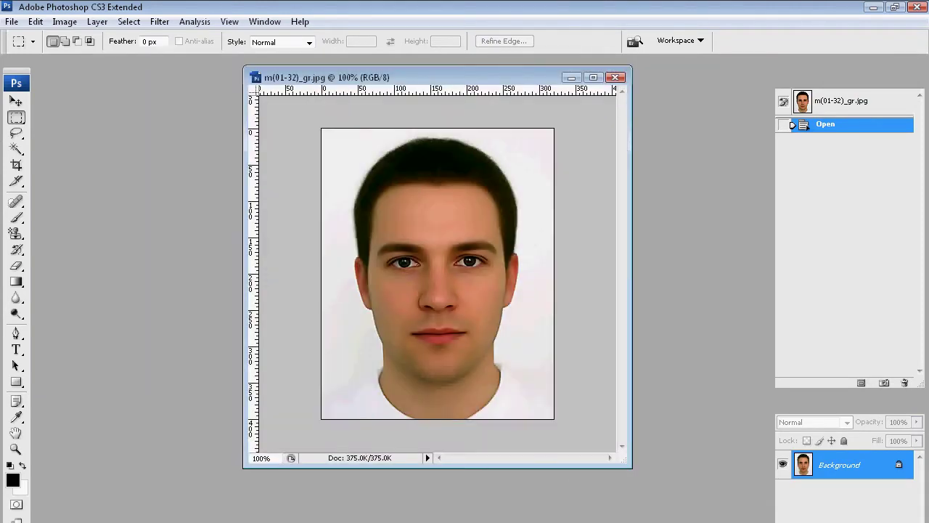
Step: Select the Move tool and convert the locked Background into editable Layer 0
key(v)
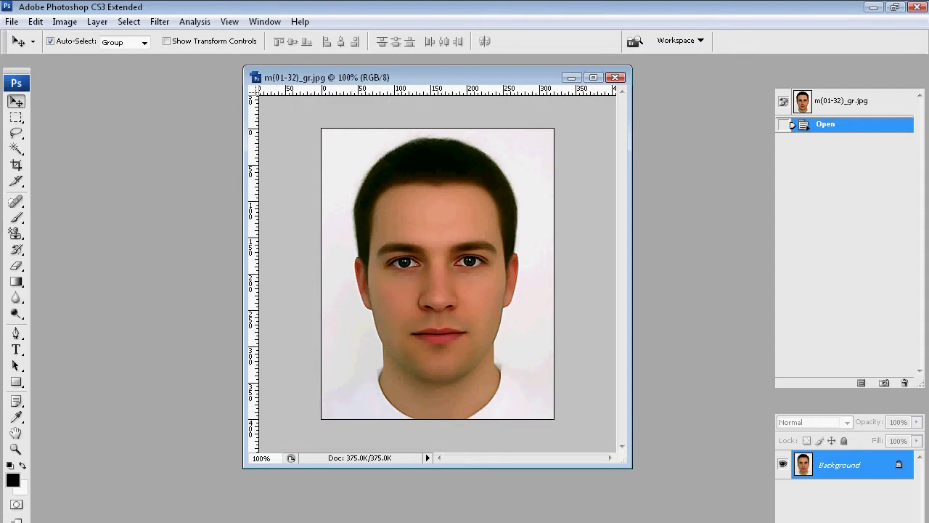
key(Return)
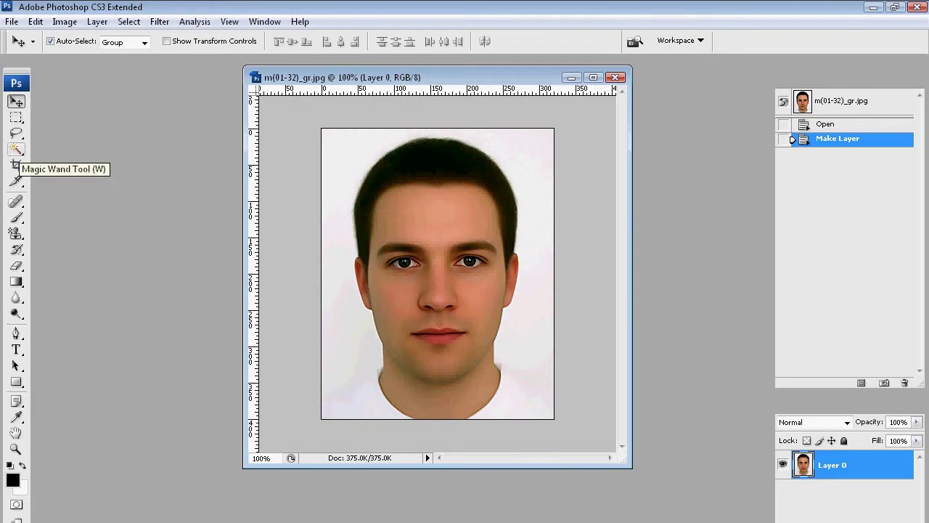
Step: Try the Select menu, Magic Wand, Lasso and Marquee tools, then activate the Pen Tool
click(129, 21)
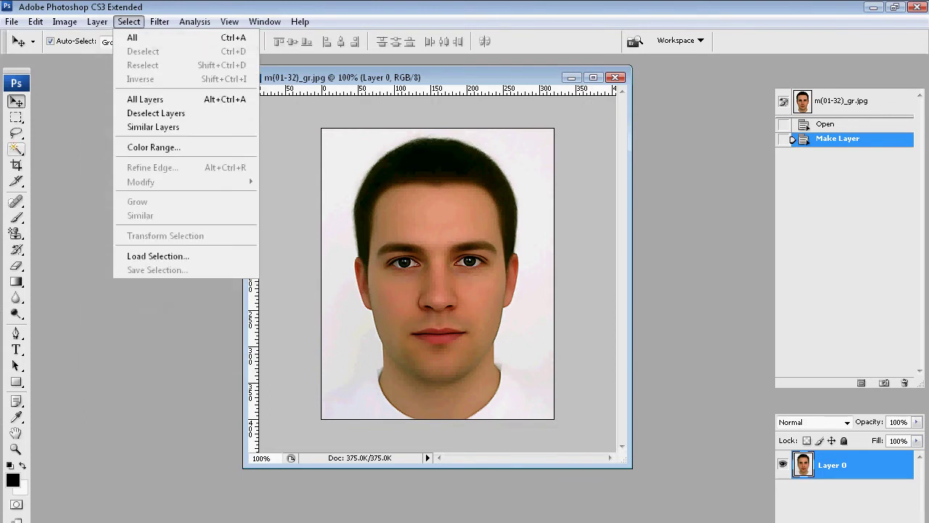
click(16, 149)
click(16, 133)
key(m)
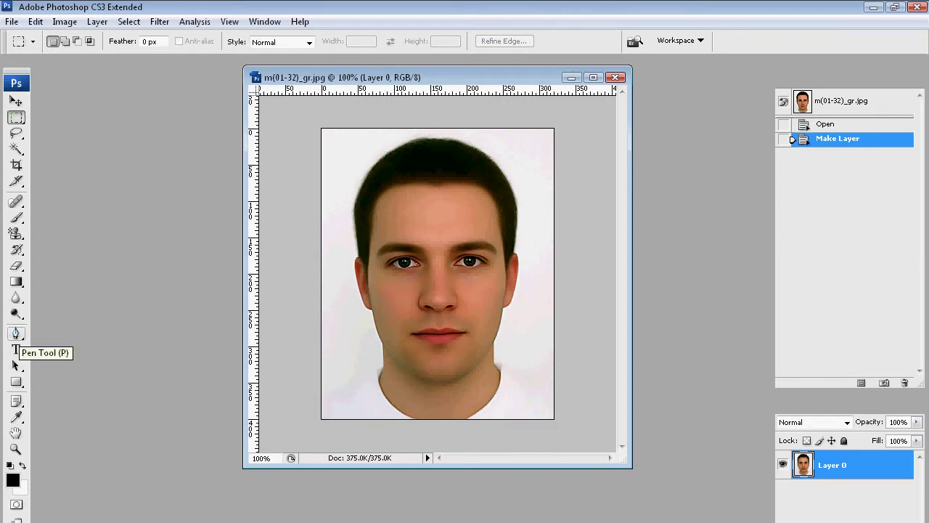
click(16, 333)
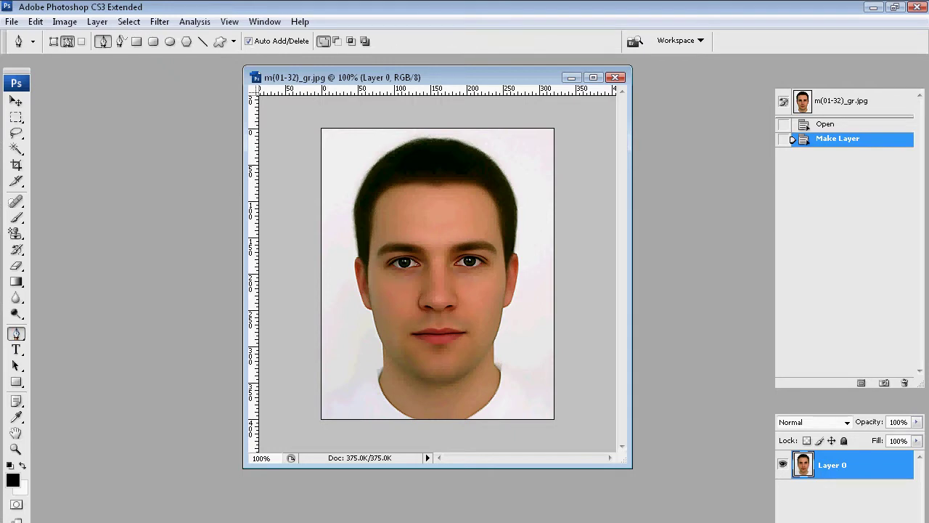
click(16, 333)
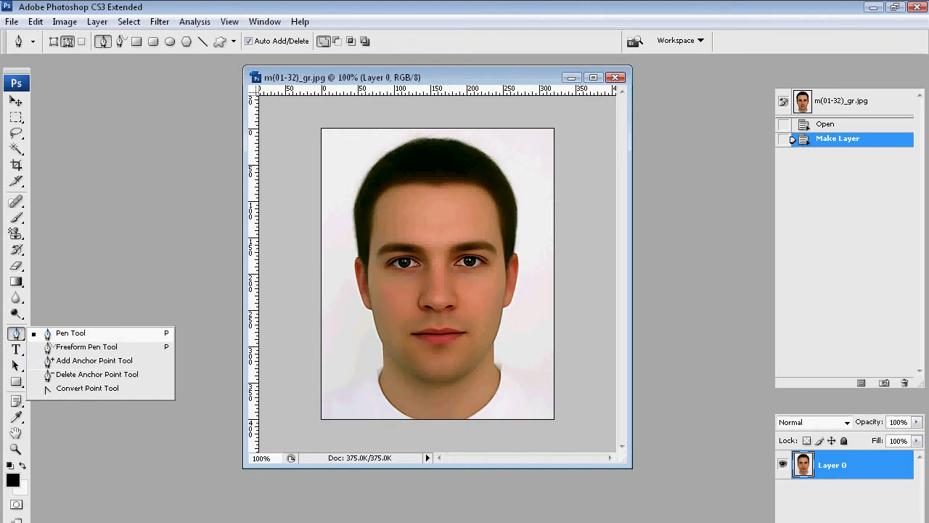
key(Escape)
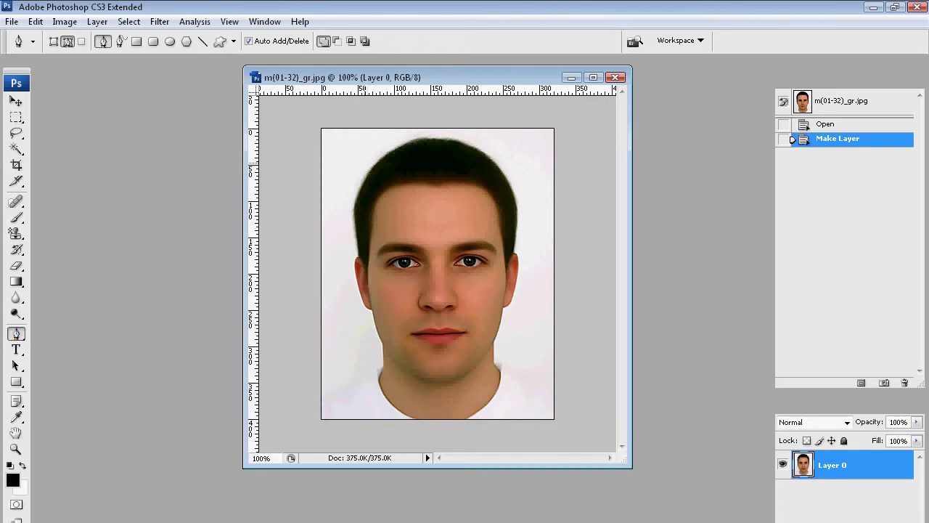
Step: Start a pen path over the top of the hair and down its right side to the ear
click(371, 168)
click(397, 149)
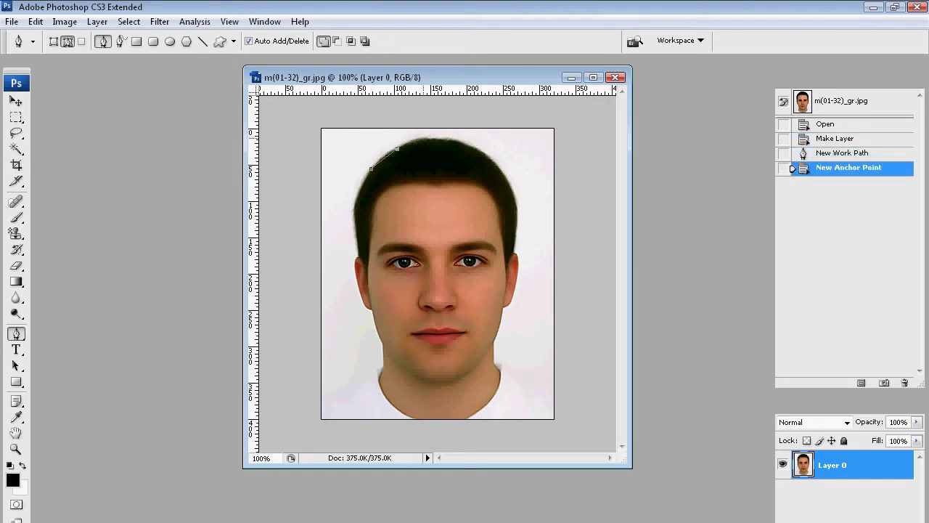
click(424, 138)
click(460, 143)
click(491, 157)
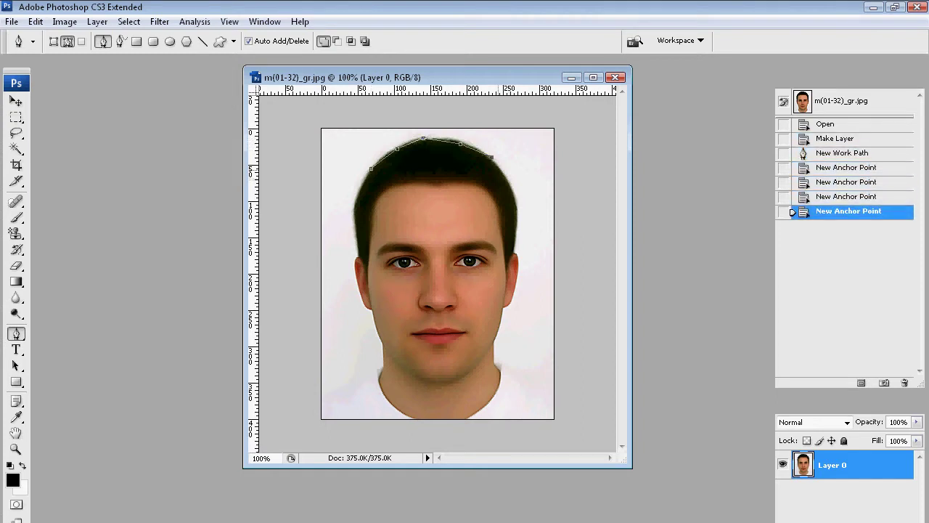
click(511, 182)
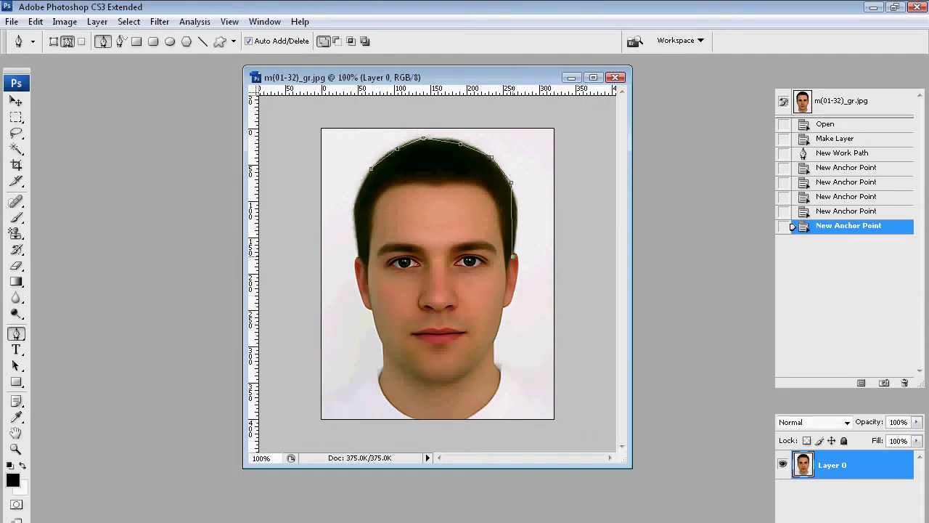
drag(513, 256, 498, 302)
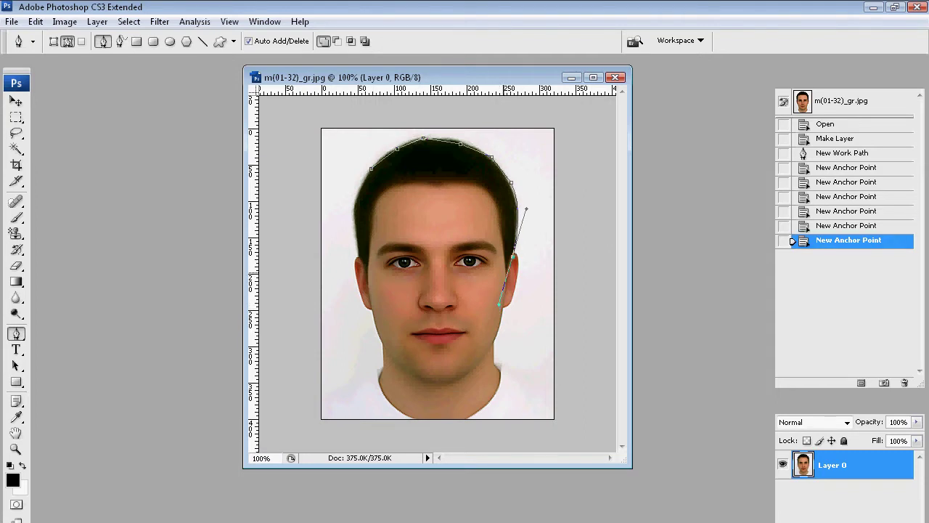
click(506, 270)
Step: Trace the path back along the forehead hairline to the left temple
click(492, 198)
click(477, 189)
click(441, 188)
click(411, 186)
click(387, 189)
Step: Run the path down the hair's left side to the ear and close it at the start
click(378, 207)
click(376, 232)
click(371, 260)
click(361, 278)
click(358, 249)
click(357, 218)
click(355, 193)
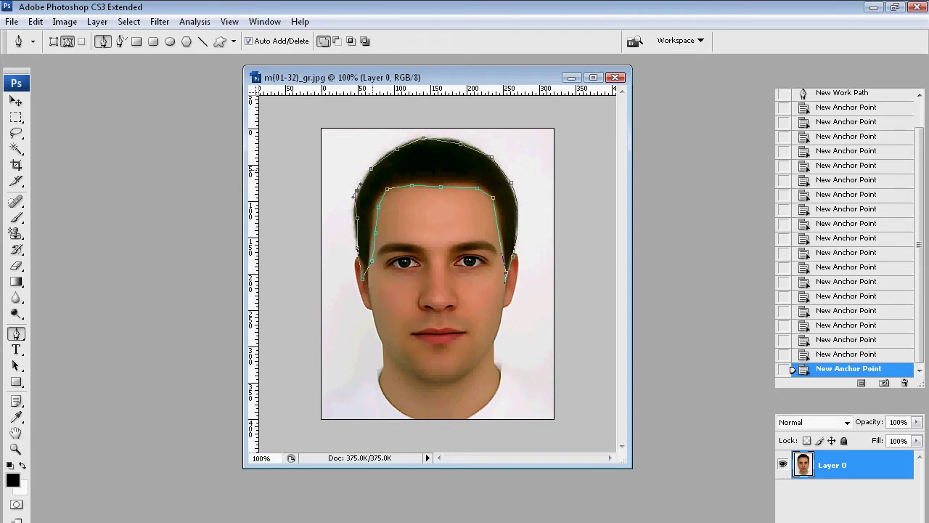
click(370, 170)
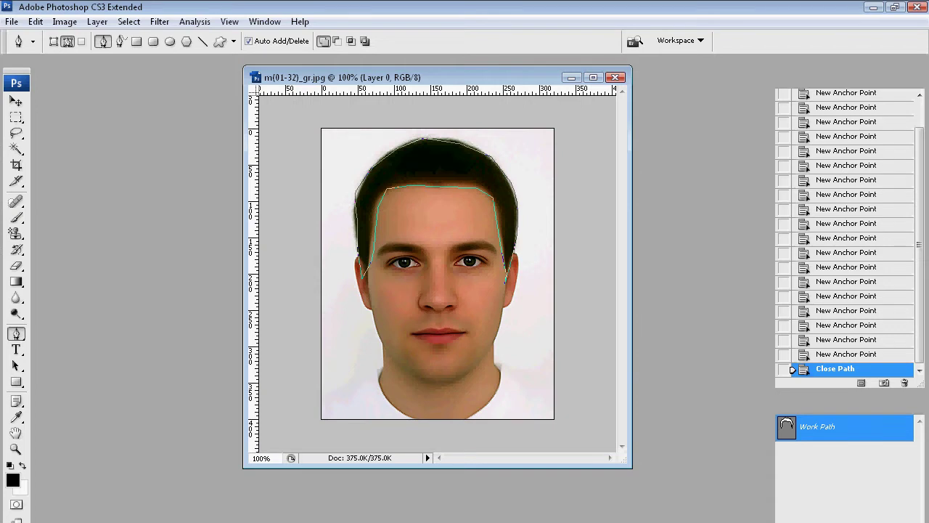
right_click(787, 429)
Step: Make a 0-feather selection from the hair Work Path, test-move it, then undo the move
click(742, 472)
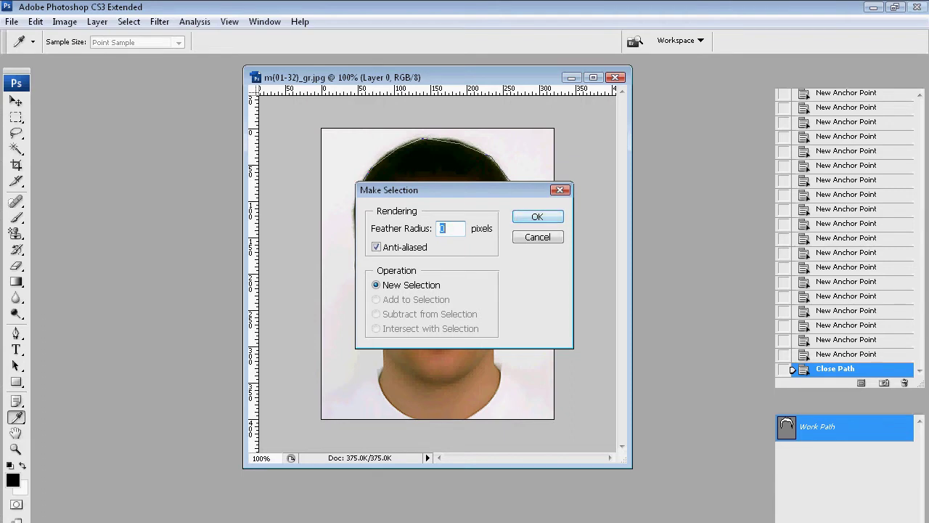
key(Return)
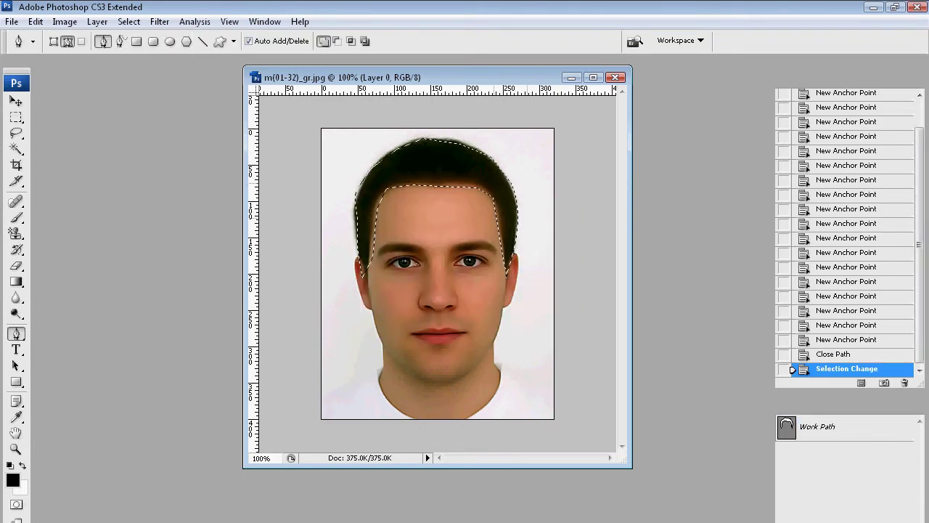
key(v)
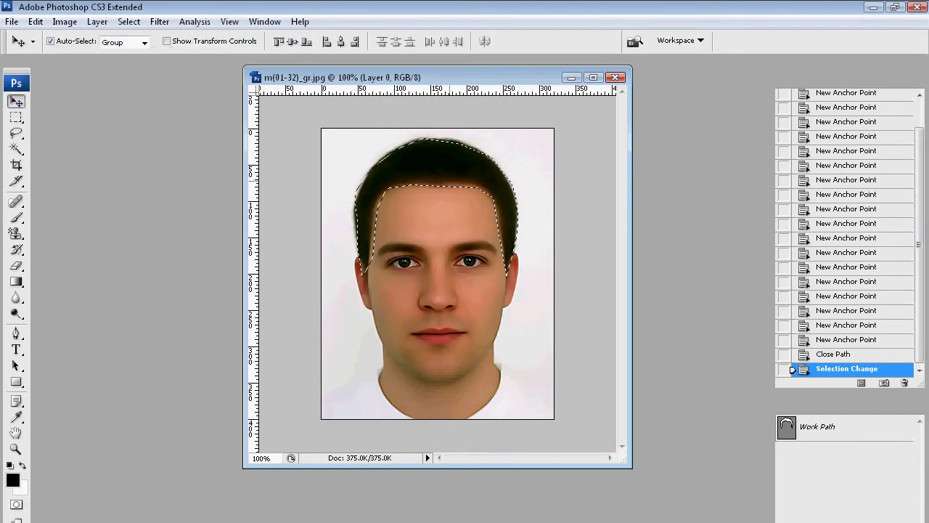
mouse_move(436, 160)
mouse_down()
mouse_move(403, 175)
mouse_move(436, 210)
mouse_move(436, 161)
mouse_up()
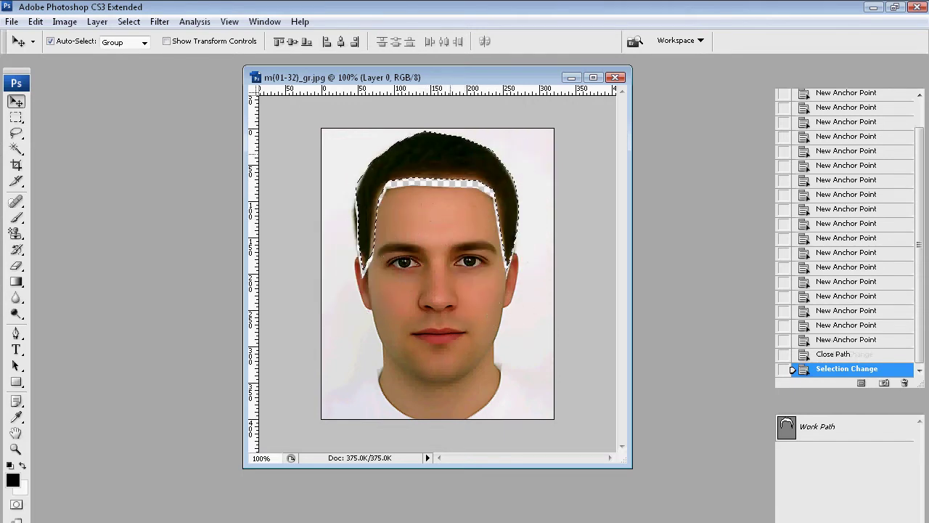
key(ctrl+z)
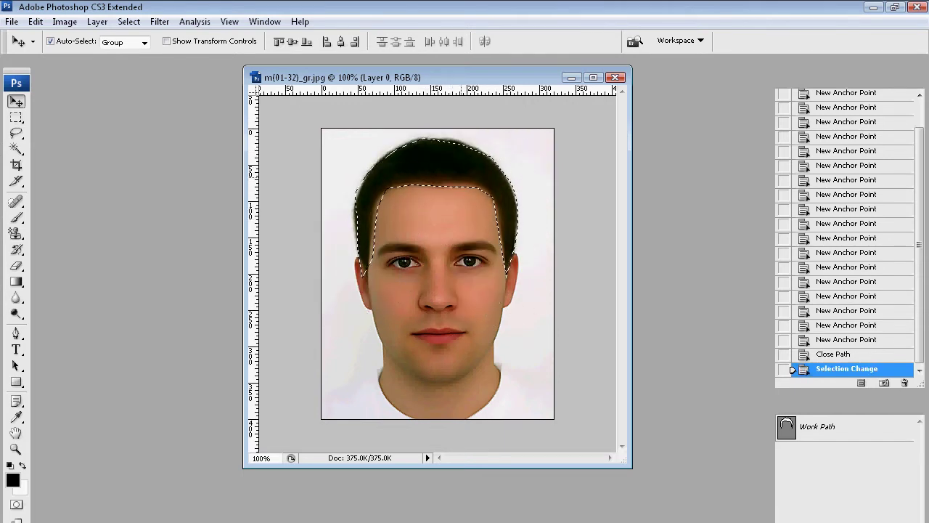
key(F7)
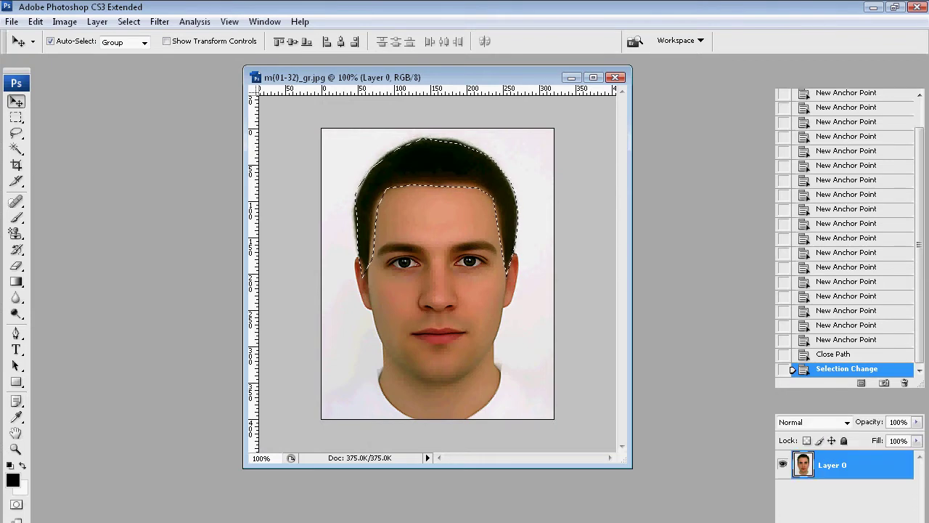
Step: Copy the selected hair to Layer 1, toggle Layer 0's visibility, then delete Layer 1
key(ctrl+j)
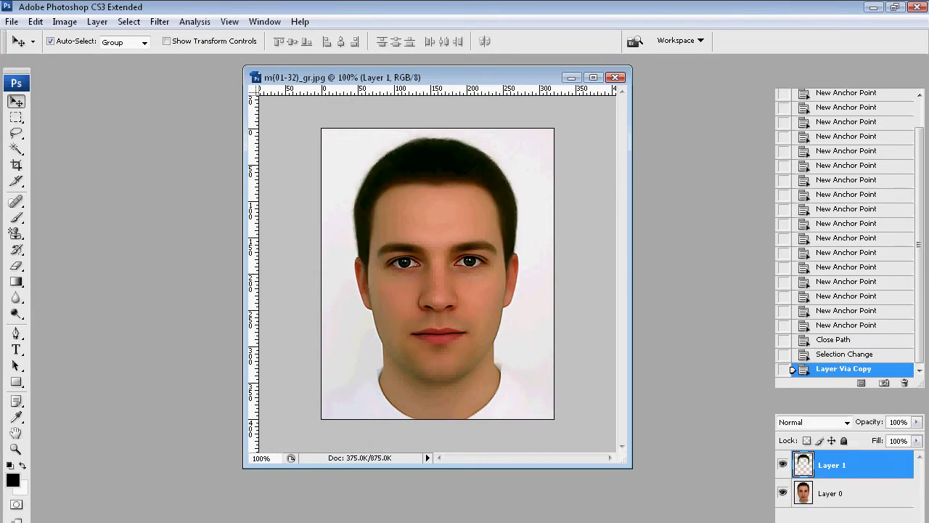
click(782, 493)
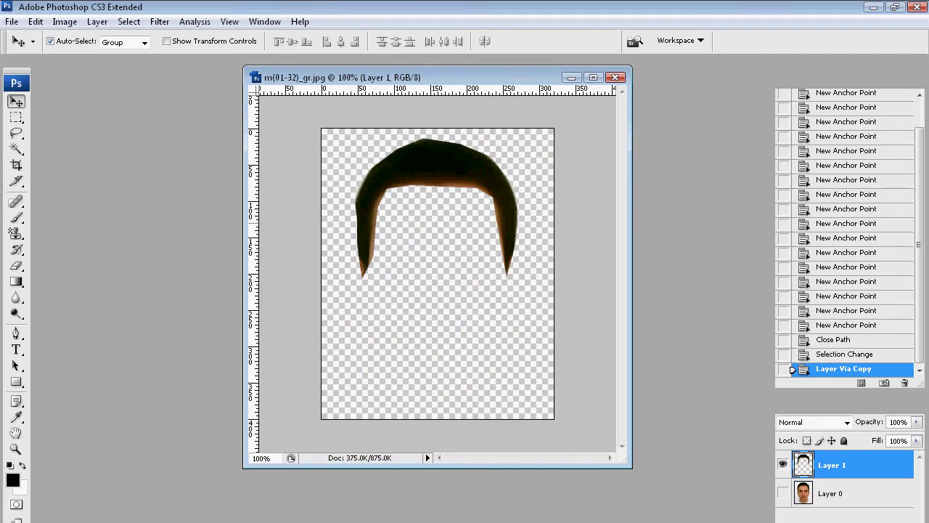
click(782, 493)
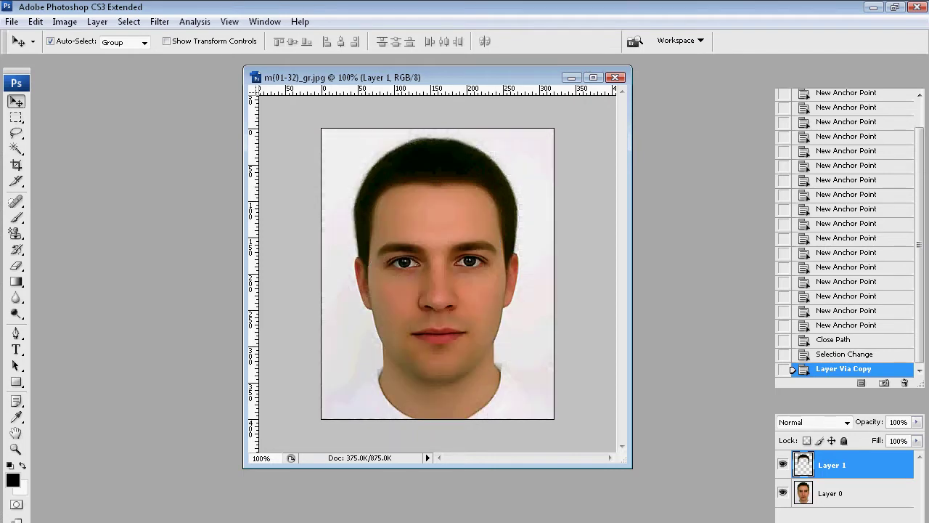
click(832, 493)
click(832, 465)
key(Delete)
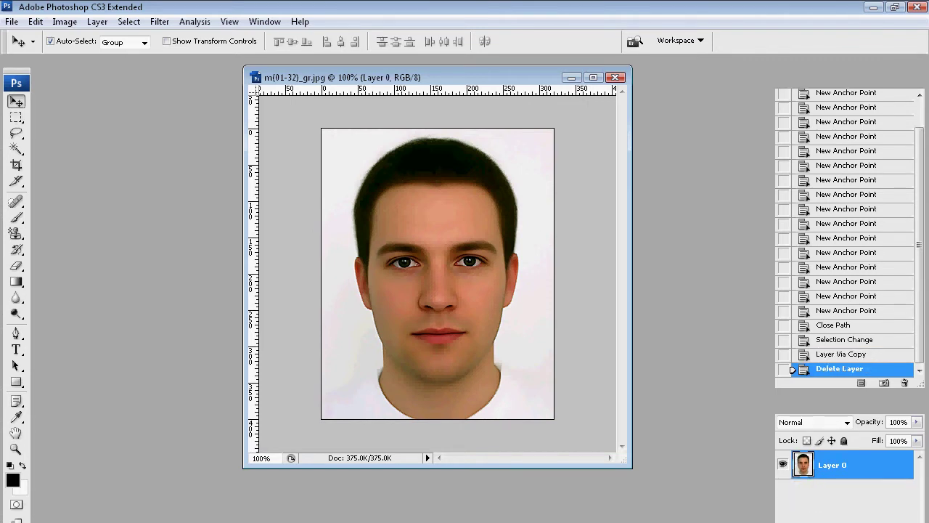
Step: Brush a Quick Selection over the top-left of the hair
click(16, 333)
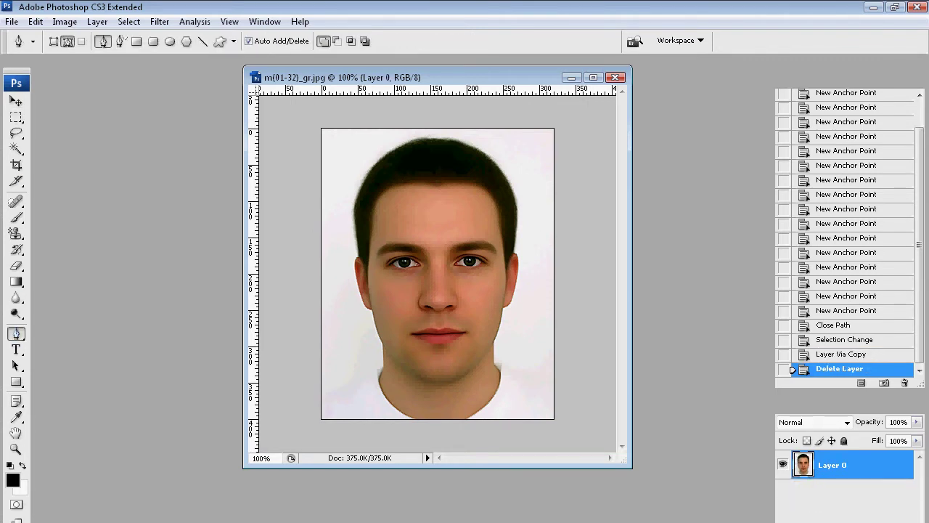
click(16, 148)
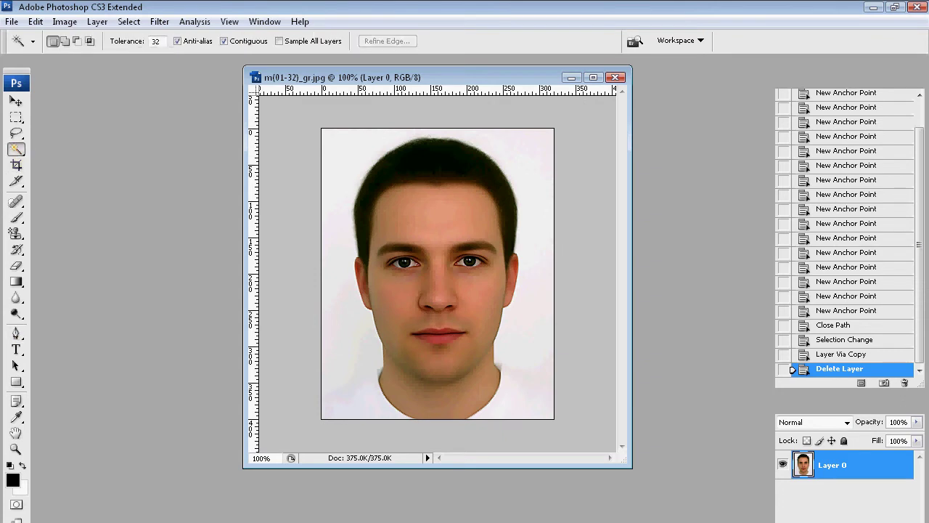
click(16, 149)
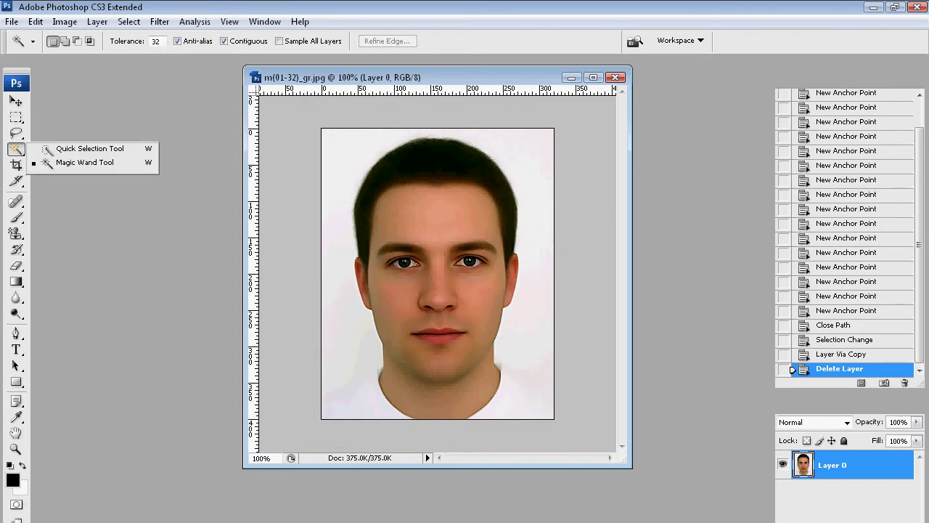
click(89, 148)
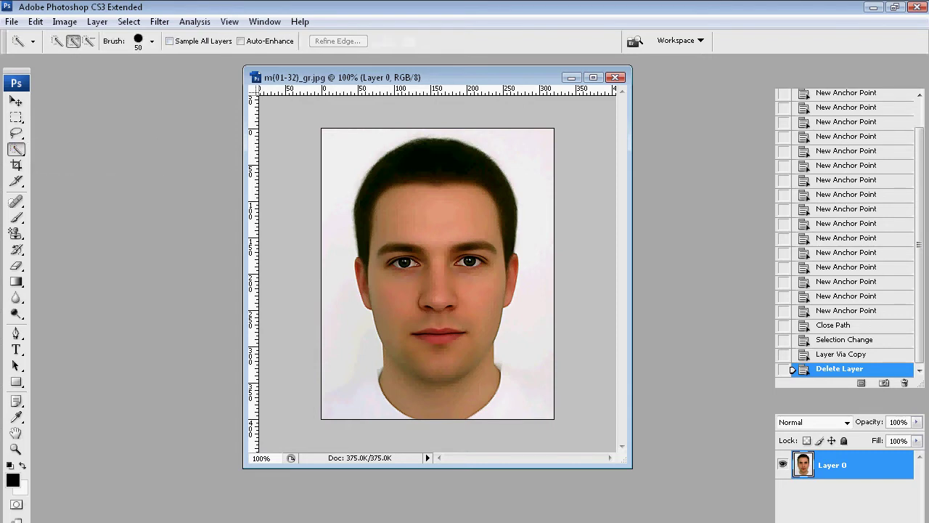
drag(416, 168, 417, 162)
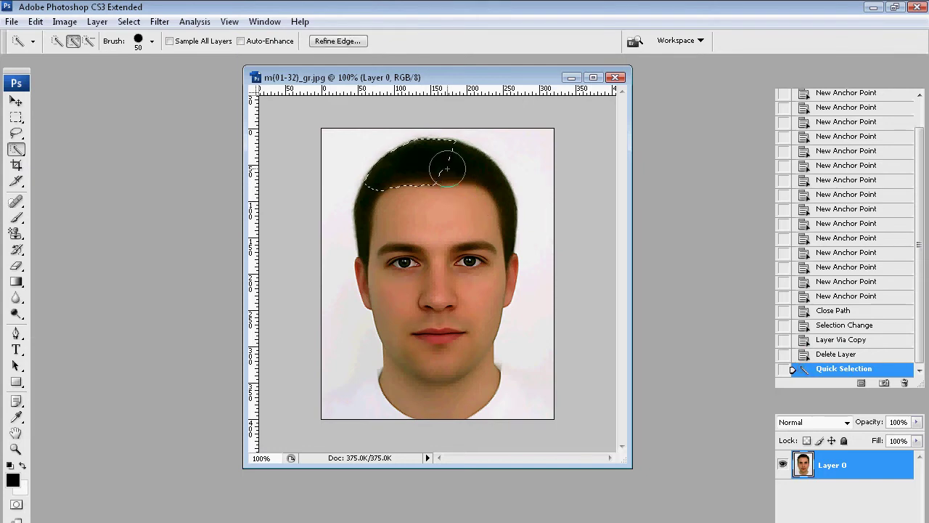
Step: Select the whole hair with one Magic Wand click, then deselect
right_click(16, 148)
click(87, 164)
click(461, 175)
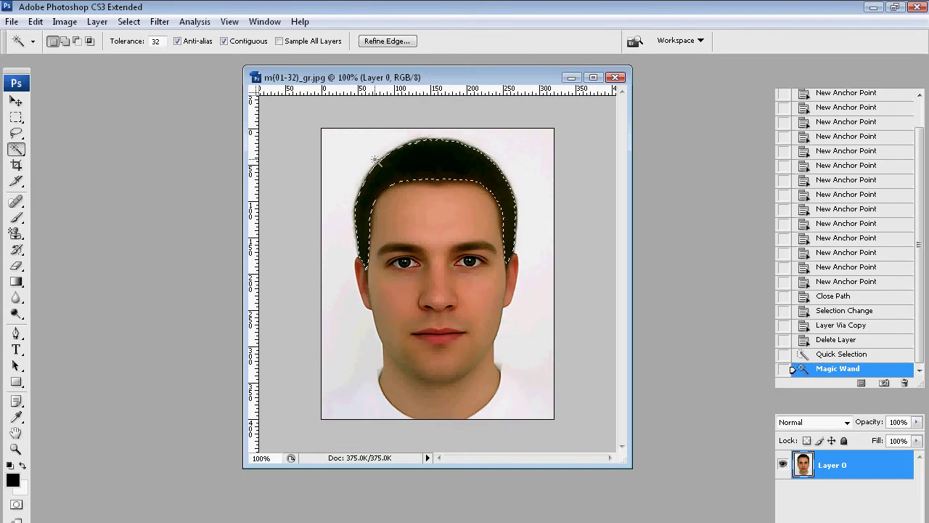
key(ctrl+d)
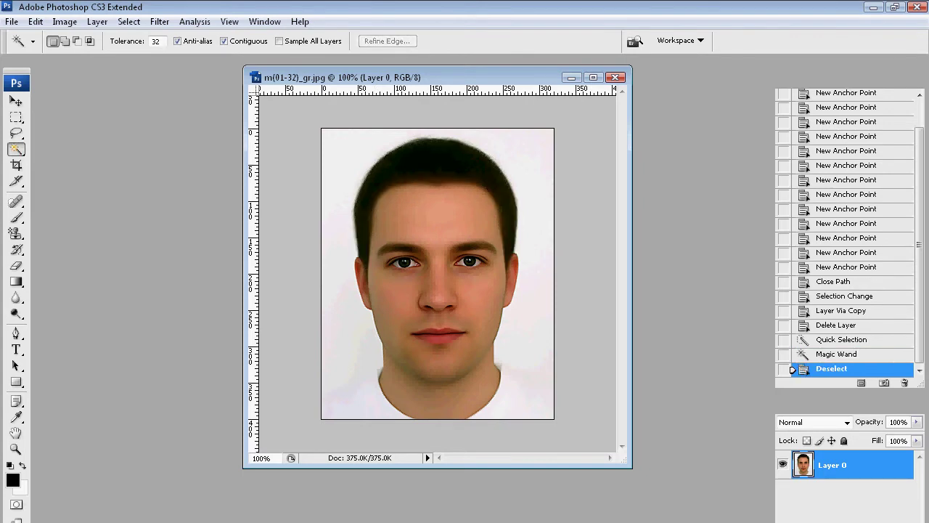
Step: Brush a Quick Selection across the full top of the hair
right_click(16, 149)
click(73, 149)
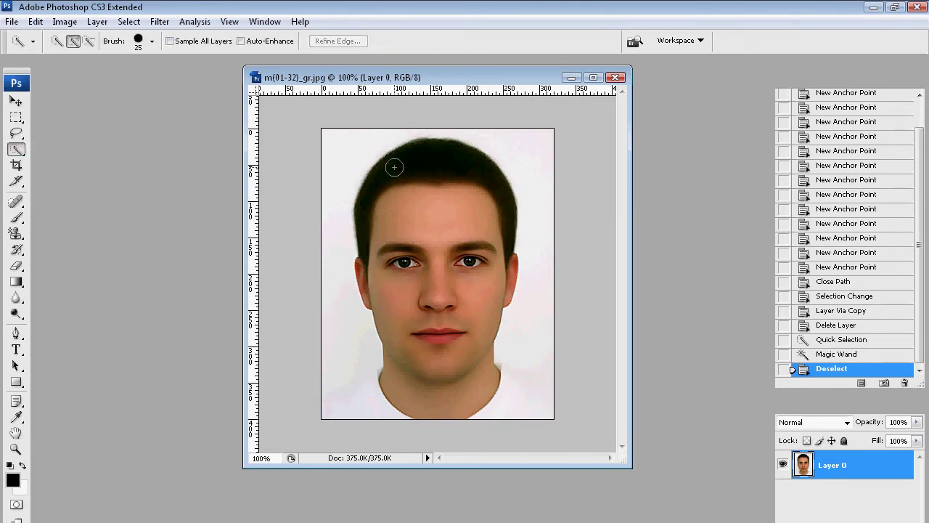
mouse_move(405, 164)
mouse_down()
mouse_move(472, 167)
mouse_move(503, 189)
mouse_up()
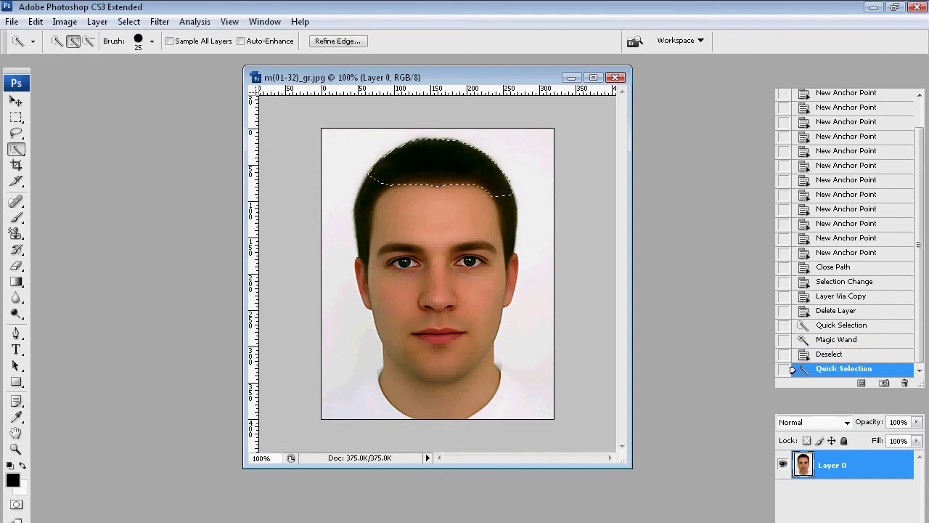
Step: Magic Wand-click the hair to select it all, then deselect
right_click(16, 149)
click(66, 164)
click(363, 207)
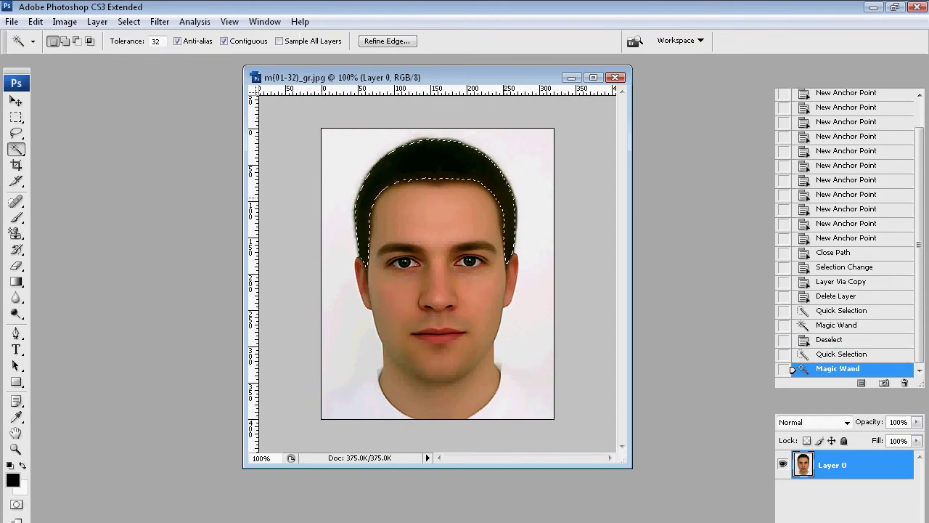
key(ctrl+d)
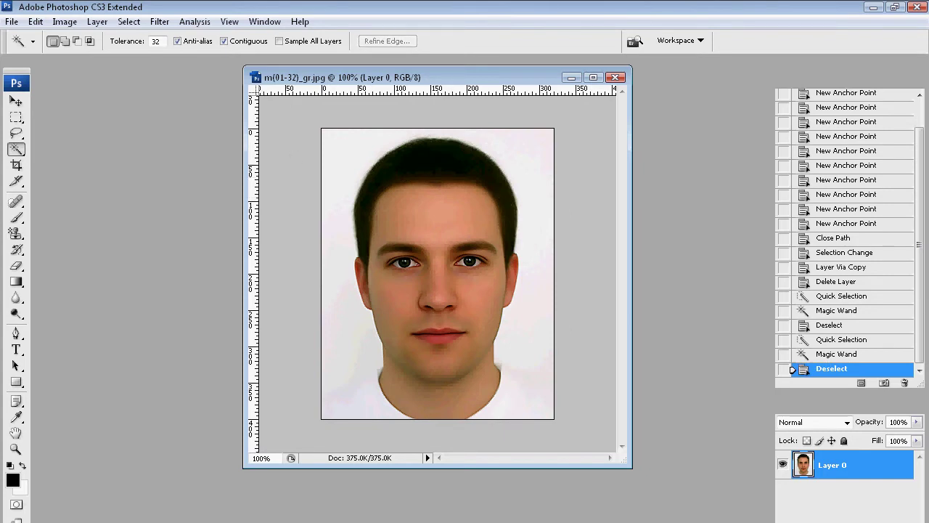
Step: Draw a freehand Lasso selection along the top-left hair, then deselect it
key(l)
click(16, 132)
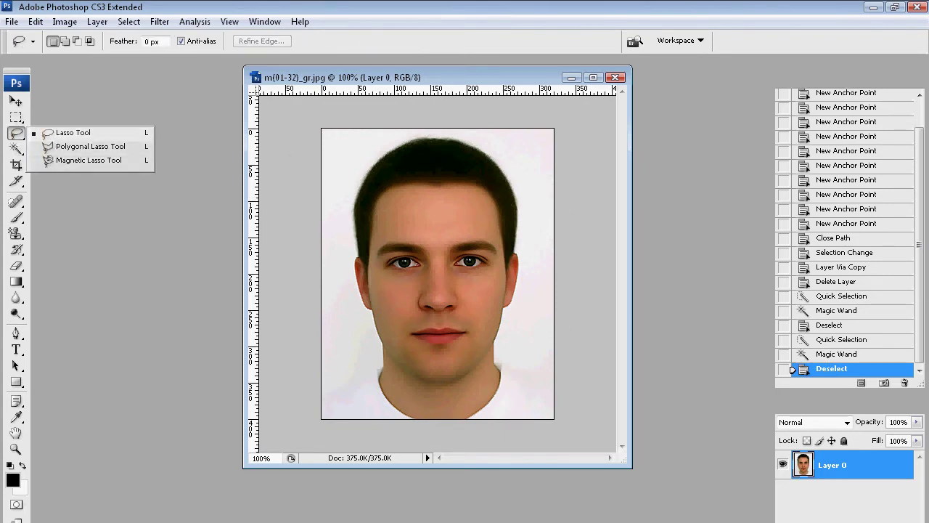
click(72, 132)
mouse_move(375, 163)
mouse_down()
mouse_move(430, 135)
mouse_move(460, 140)
mouse_move(451, 156)
mouse_move(379, 165)
mouse_up()
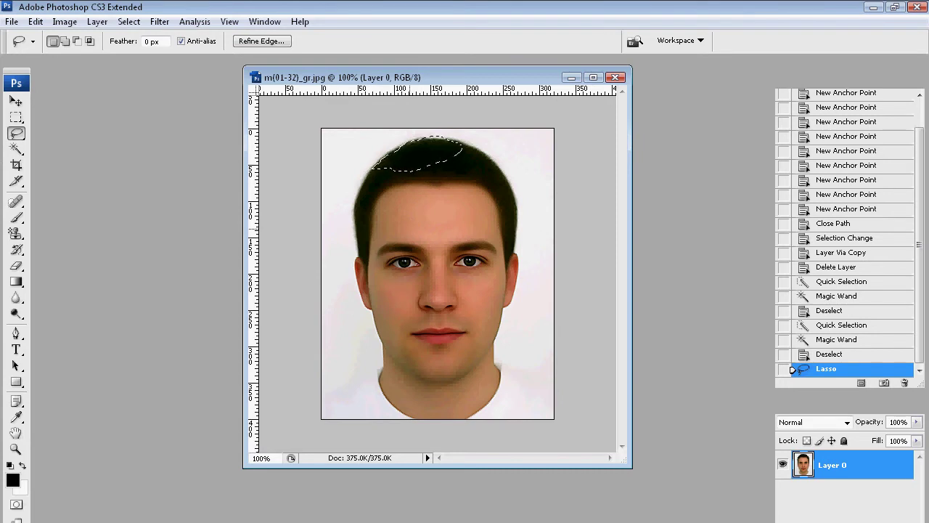
key(ctrl+d)
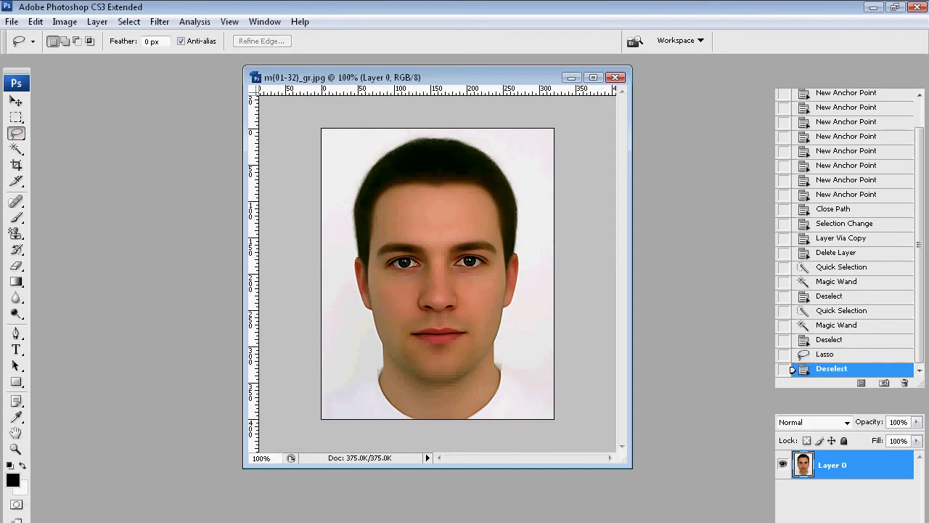
Step: Draw a six-corner Polygonal Lasso selection across the hairline and forehead, then deselect
drag(16, 134, 72, 145)
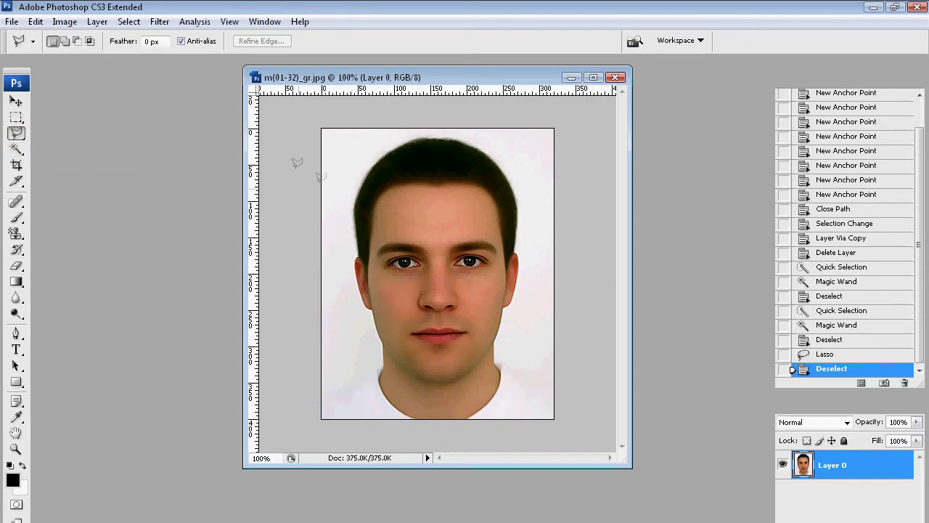
click(356, 193)
click(384, 155)
click(429, 181)
click(405, 207)
click(462, 207)
click(370, 251)
click(355, 194)
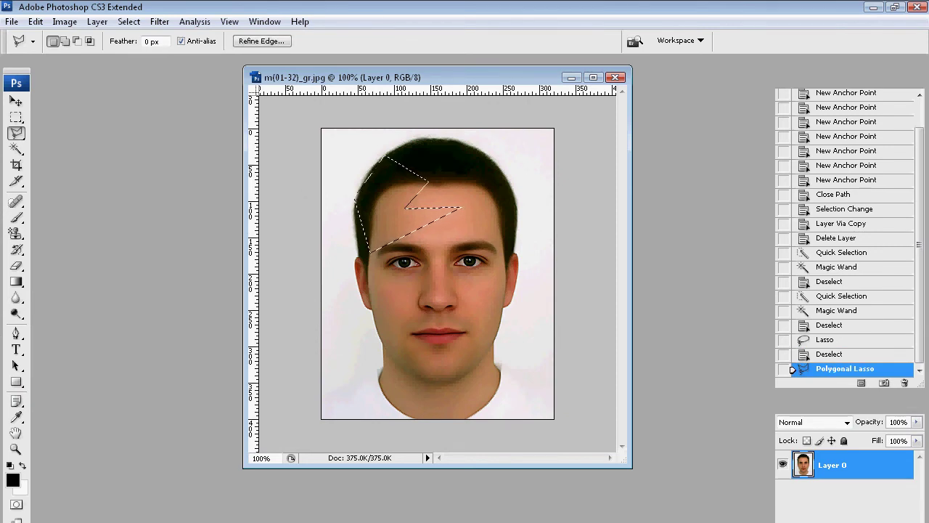
key(ctrl+d)
mouse_move(16, 133)
mouse_down()
mouse_move(73, 132)
mouse_move(94, 158)
mouse_up()
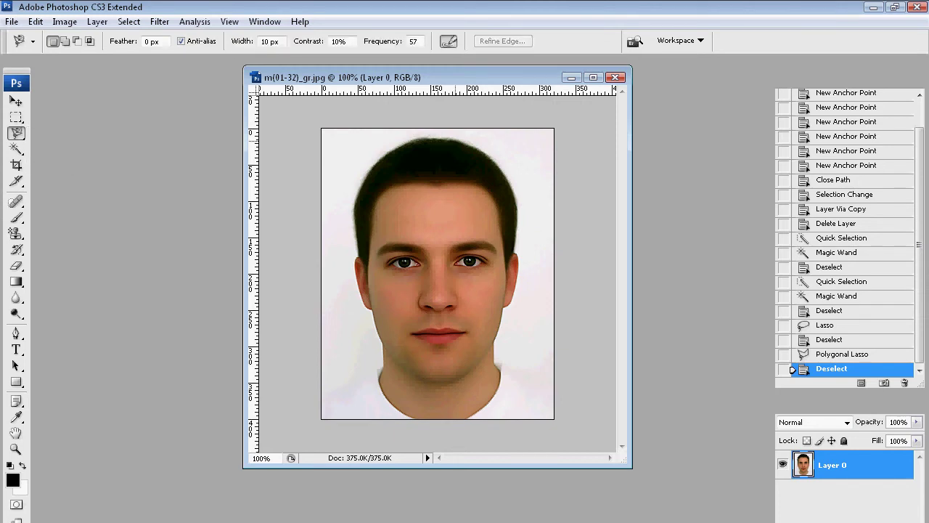
Step: Trace a Magnetic Lasso selection around the whole head and neck, then deselect it
click(456, 140)
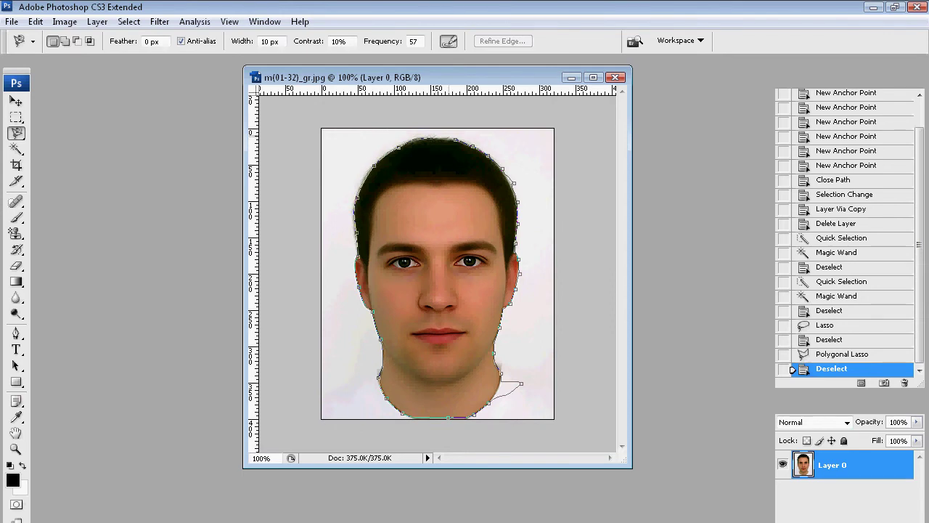
click(455, 139)
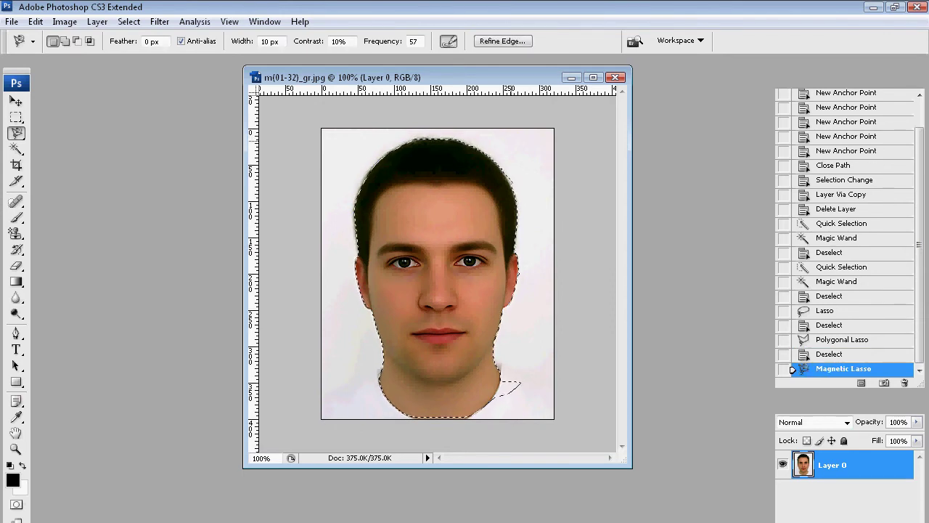
key(ctrl+d)
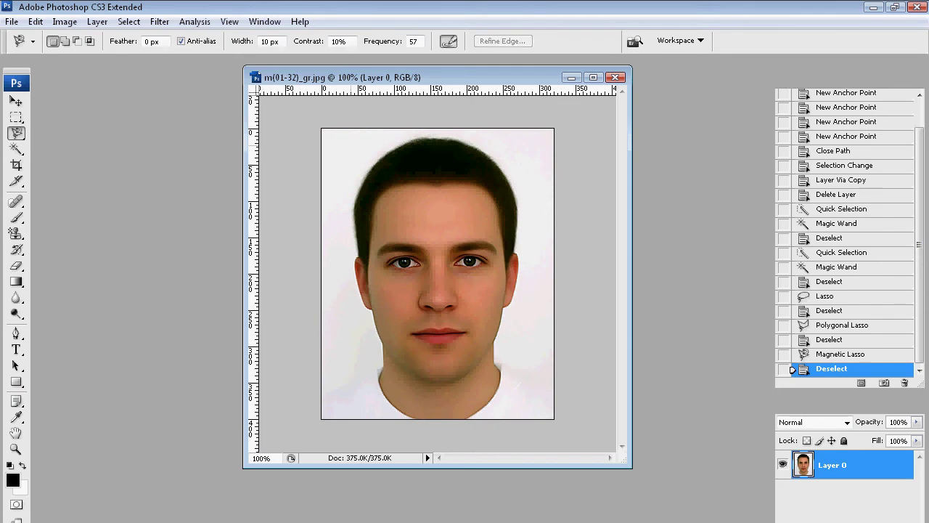
Step: Draw a Rectangular Marquee selection over the upper face, then deselect it
key(m)
click(16, 117)
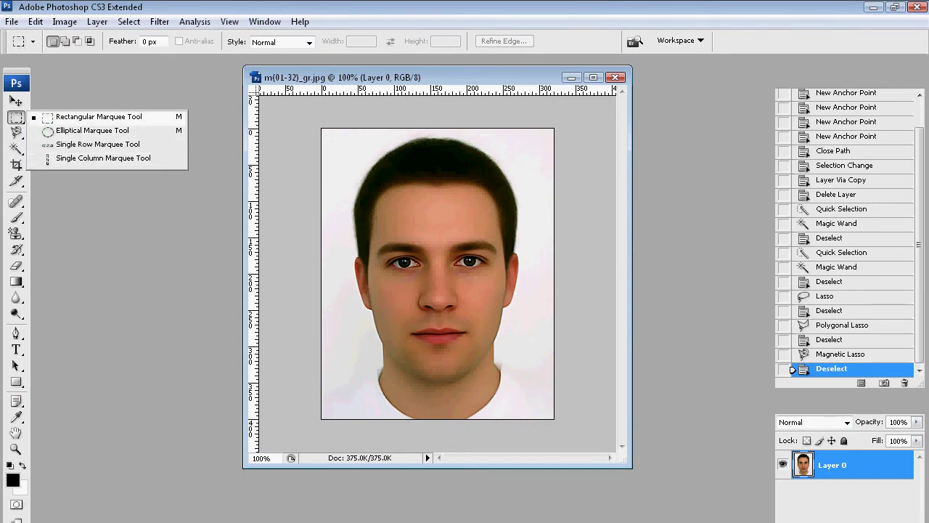
click(99, 117)
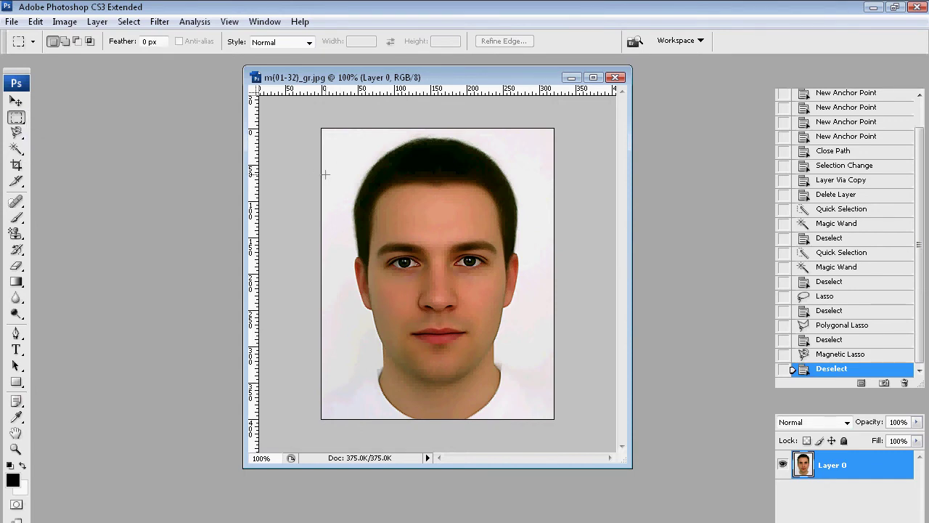
drag(356, 148, 496, 294)
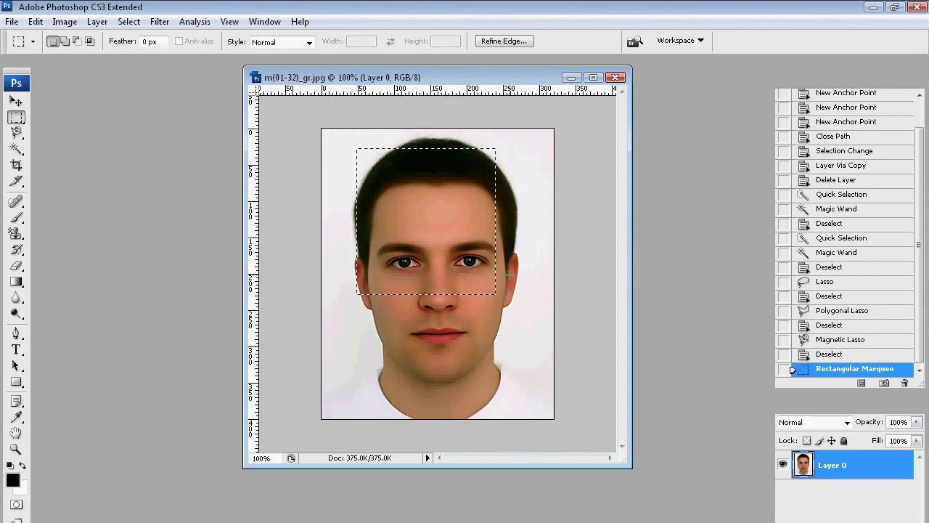
key(ctrl+d)
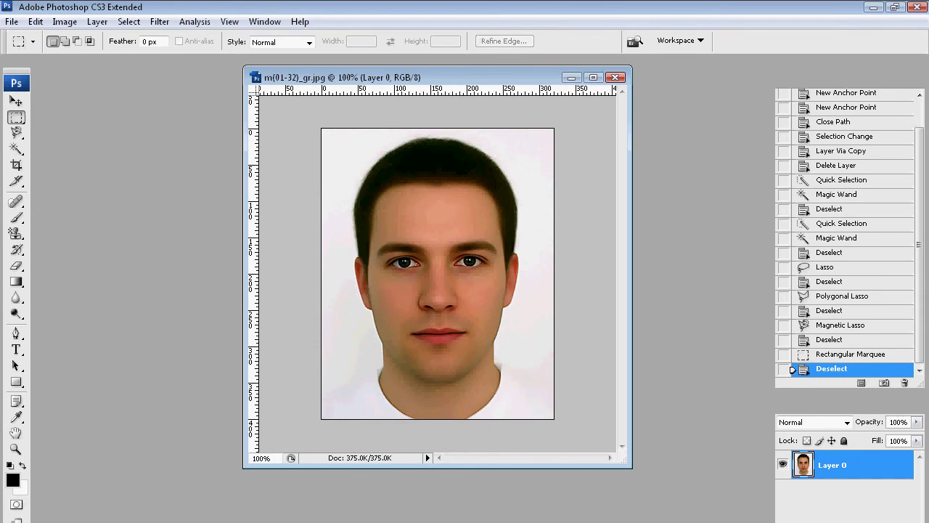
Step: Draw an Elliptical Marquee selection over the forehead and top of the head
drag(16, 117, 69, 131)
drag(369, 171, 499, 255)
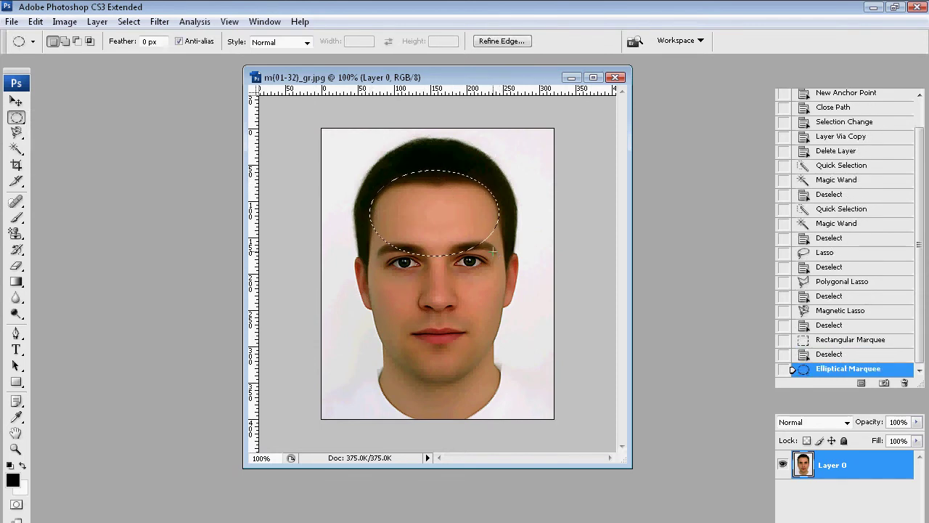
click(493, 251)
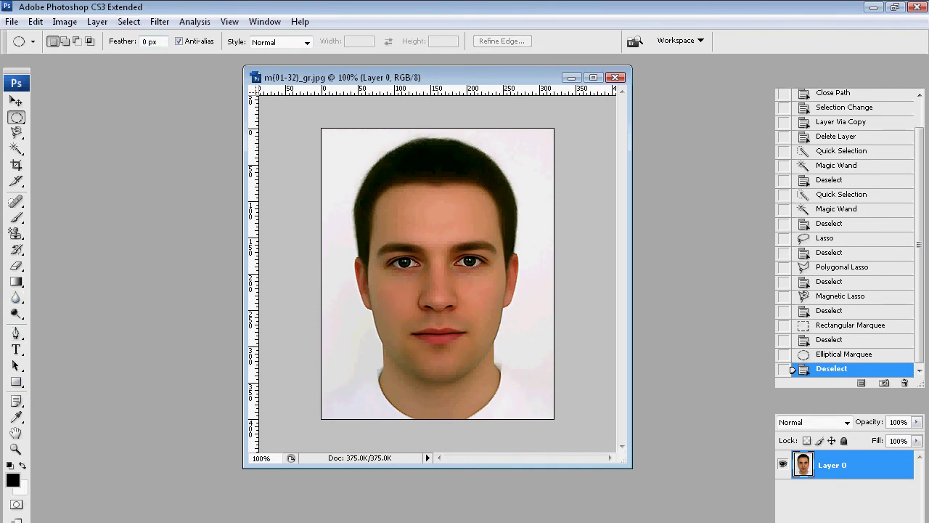
Step: Select the entire canvas with Select > All, clear it, and return to the Select menu
click(128, 21)
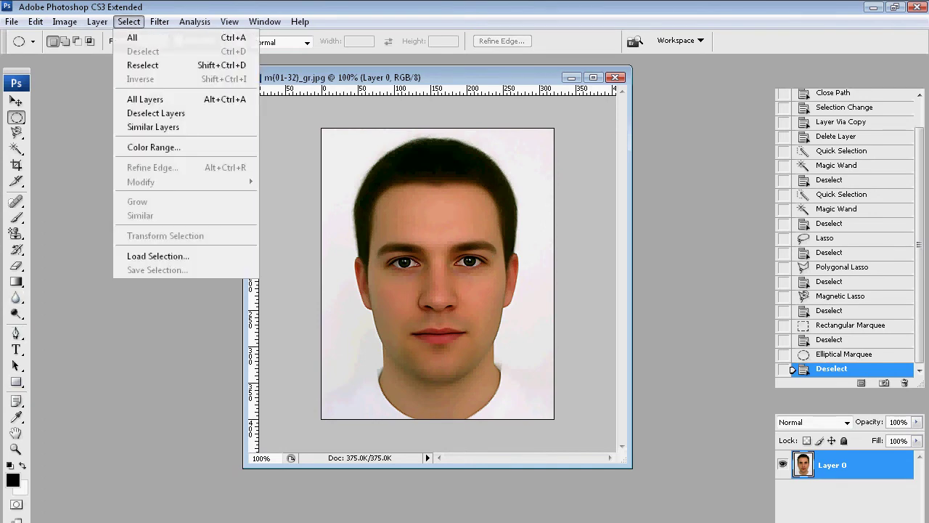
click(138, 37)
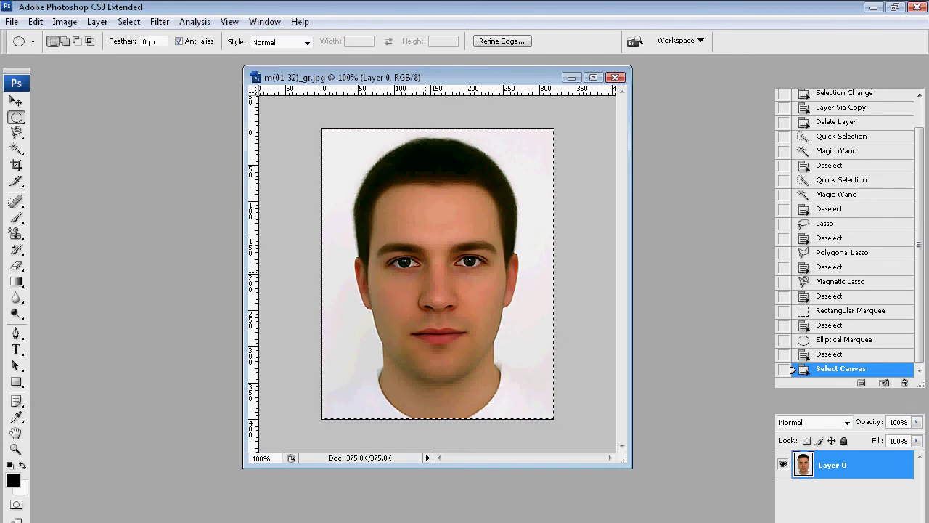
click(426, 272)
click(129, 21)
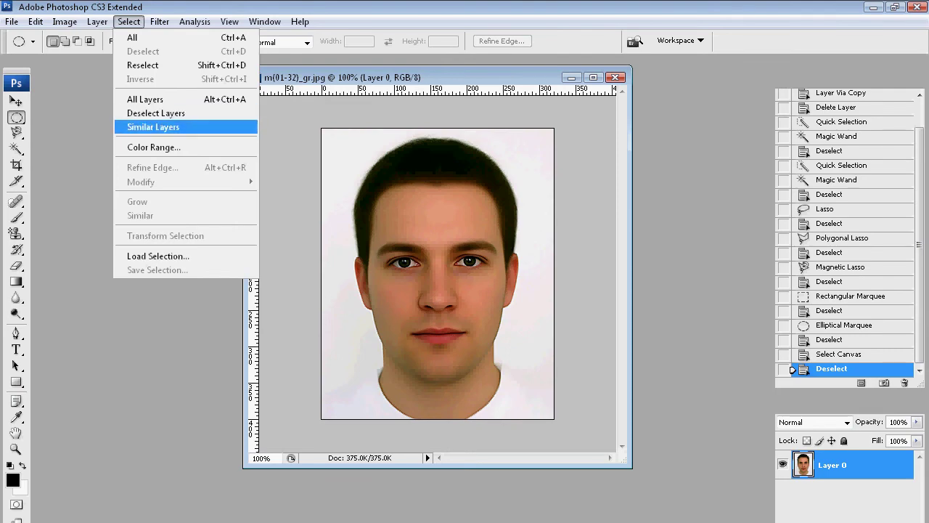
Step: Select the lips with Color Range from a sampled lip colour, Fuzziness raised from 87 to 190
click(153, 147)
drag(435, 183, 184, 125)
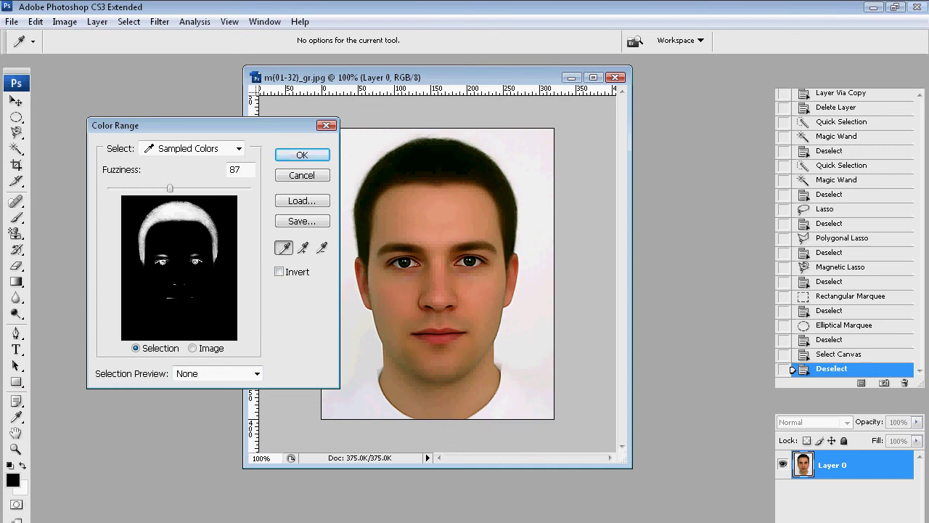
key(ctrl)
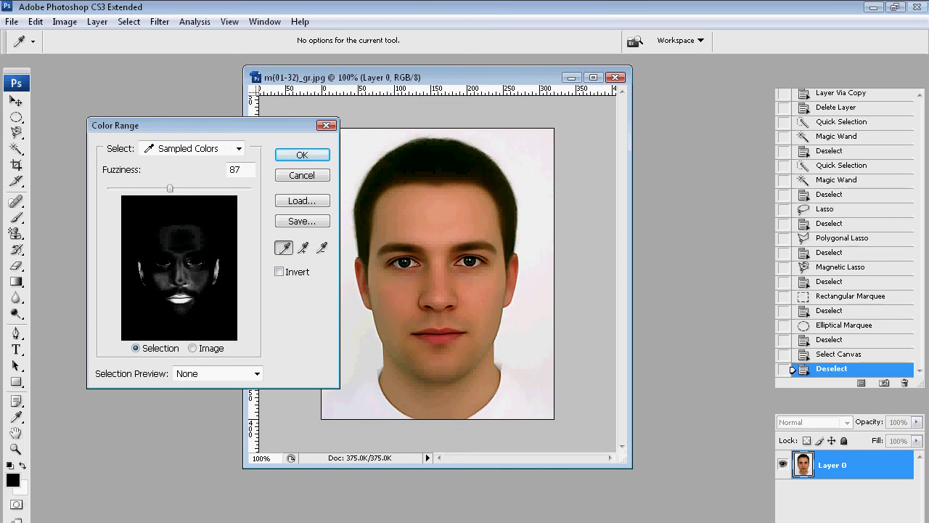
drag(170, 188, 140, 188)
click(302, 154)
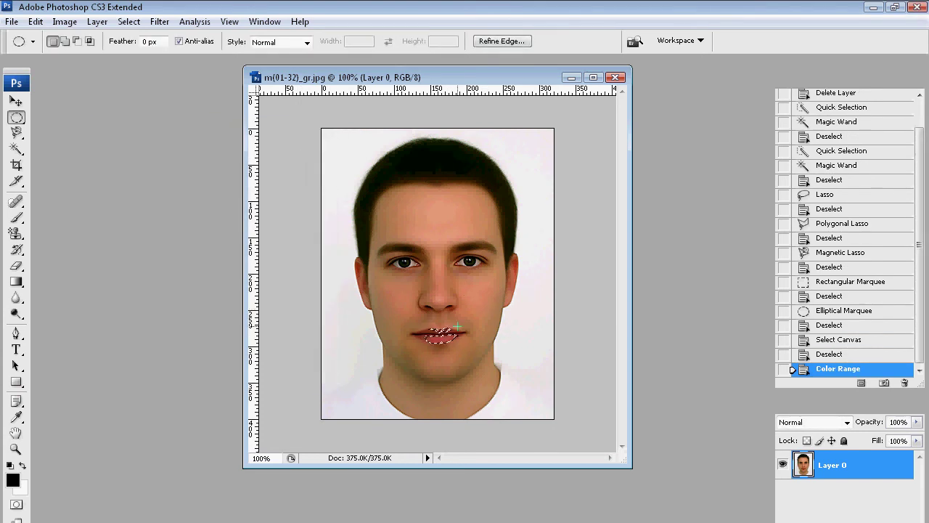
Step: Deselect the lip selection with Ctrl+D
key(ctrl+d)
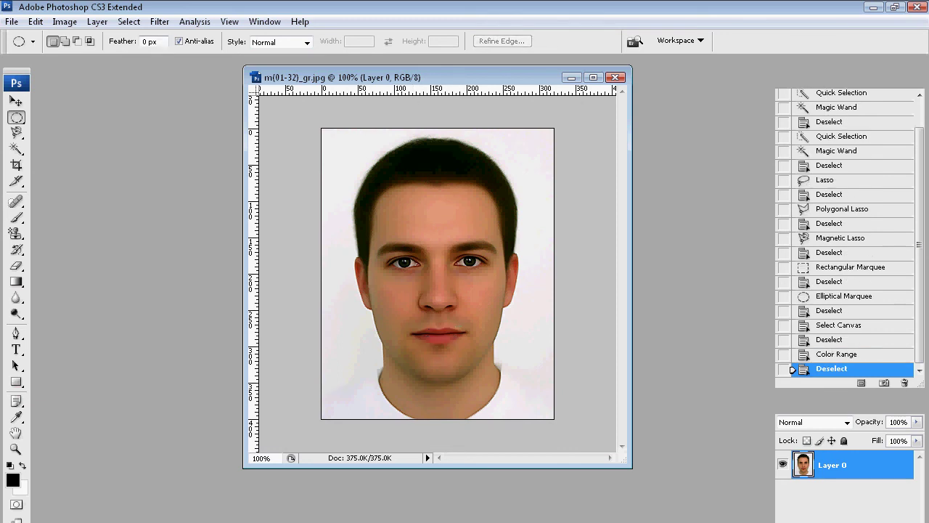